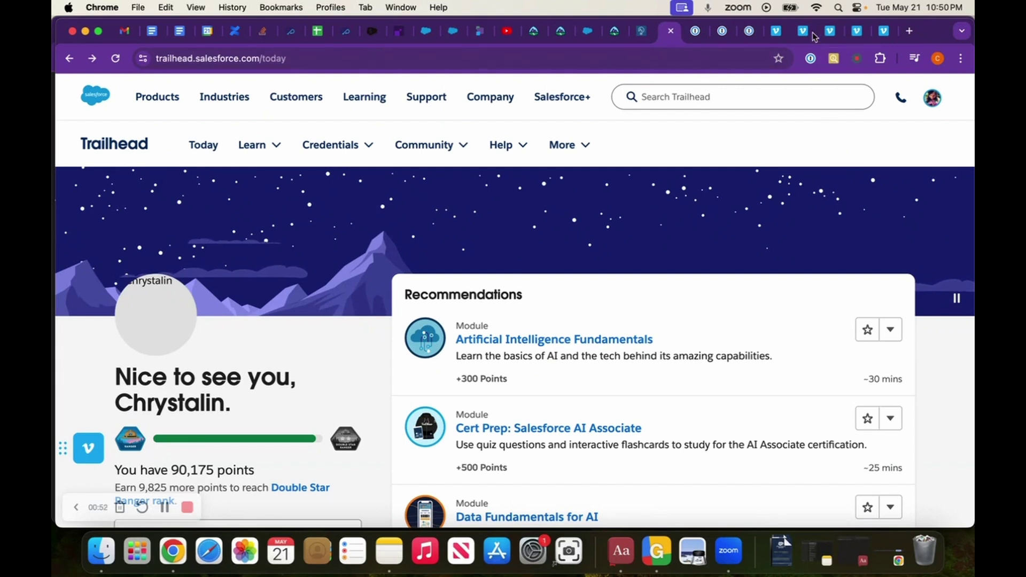
# - Browse the New Item types in the 1Password extension popup, then switch to the web vault
pyautogui.click(810, 58)
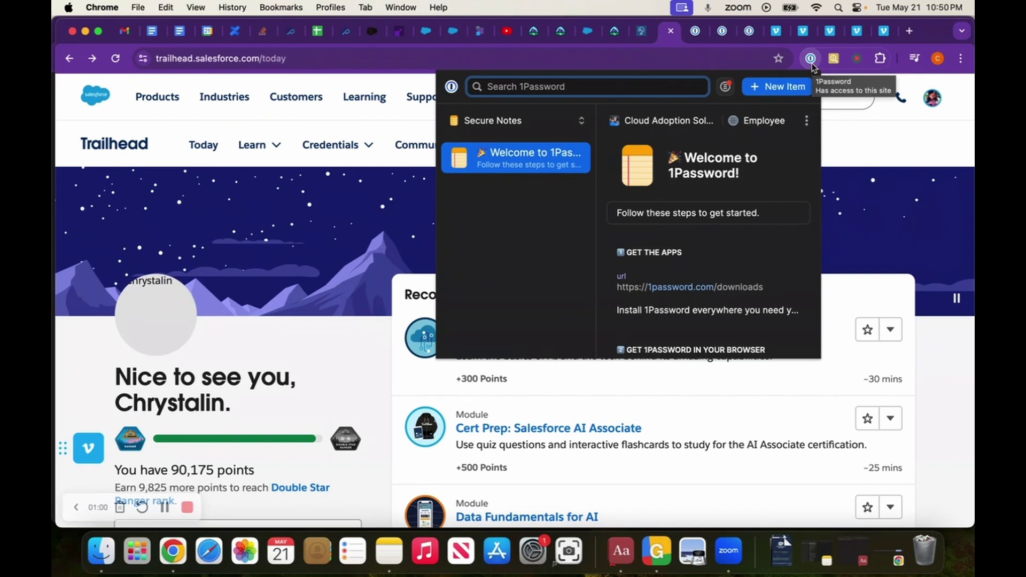
pyautogui.click(779, 89)
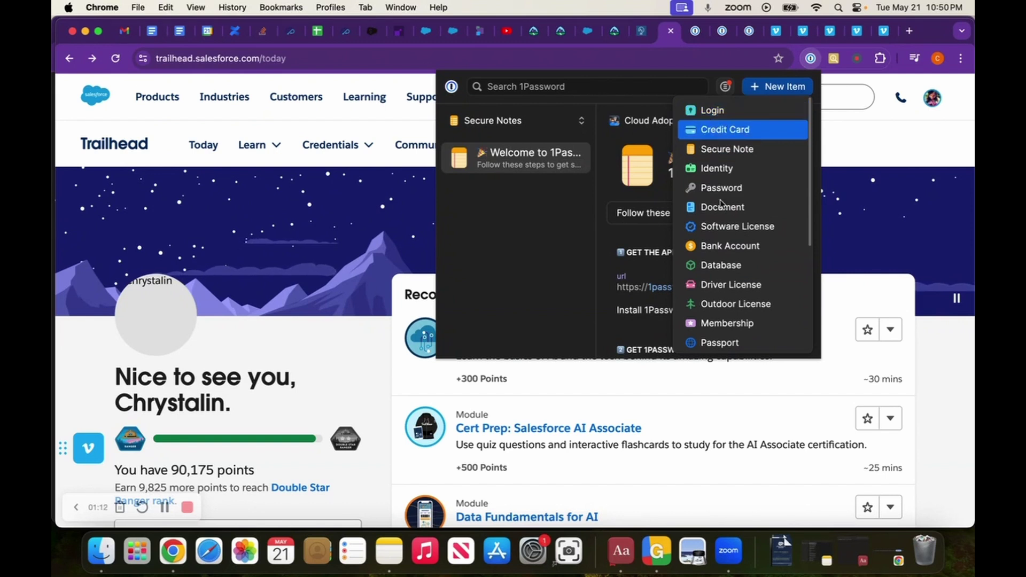
pyautogui.scroll(-1, 726, 240)
pyautogui.scroll(-3, 727, 243)
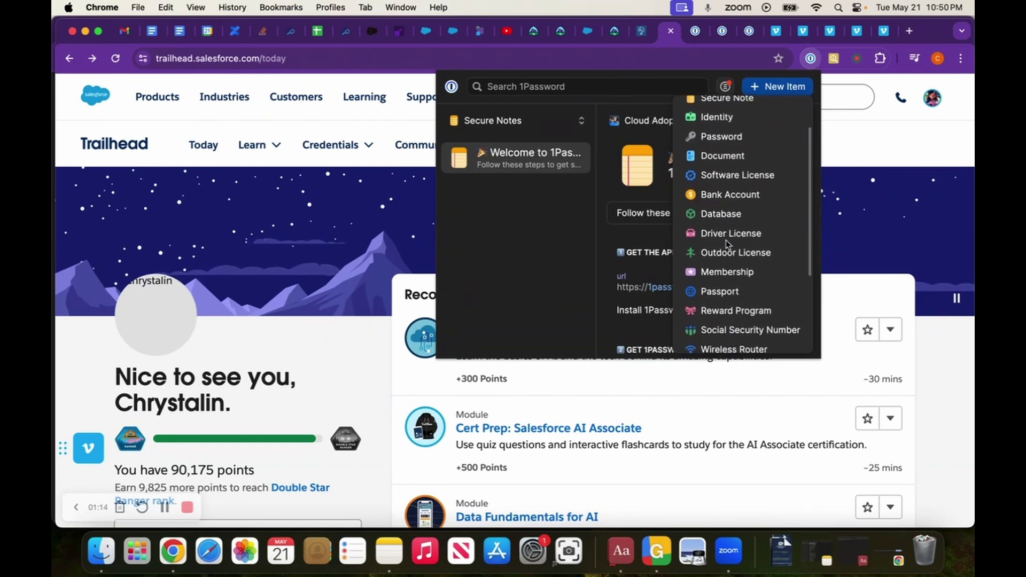
pyautogui.scroll(-1, 727, 243)
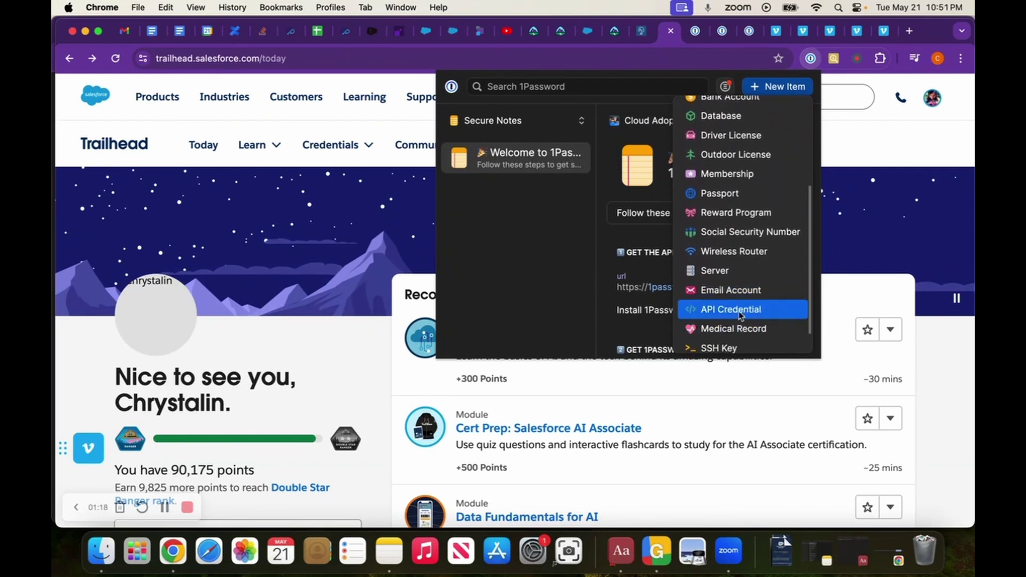
pyautogui.scroll(3, 751, 267)
pyautogui.scroll(2, 752, 267)
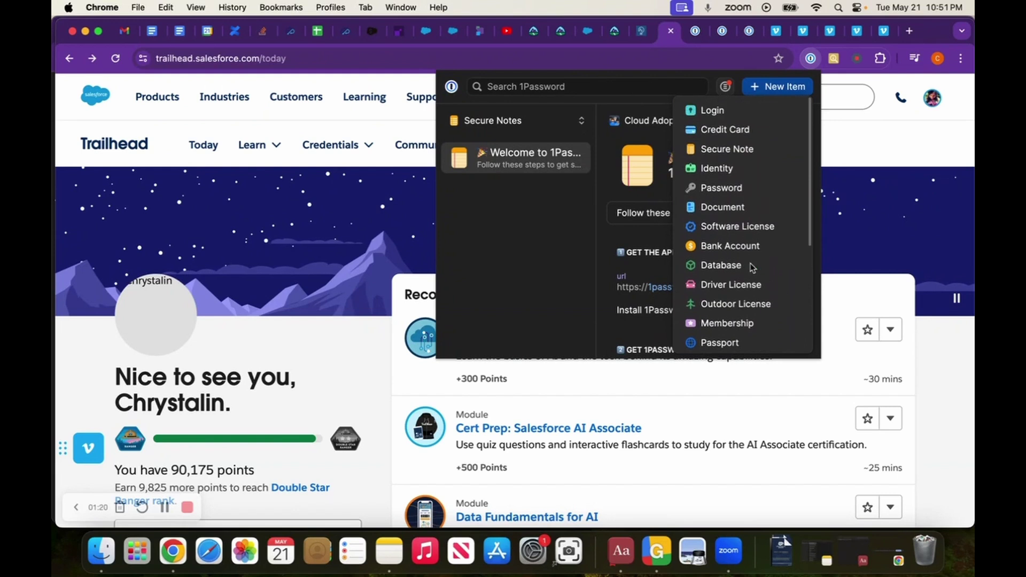
pyautogui.click(694, 30)
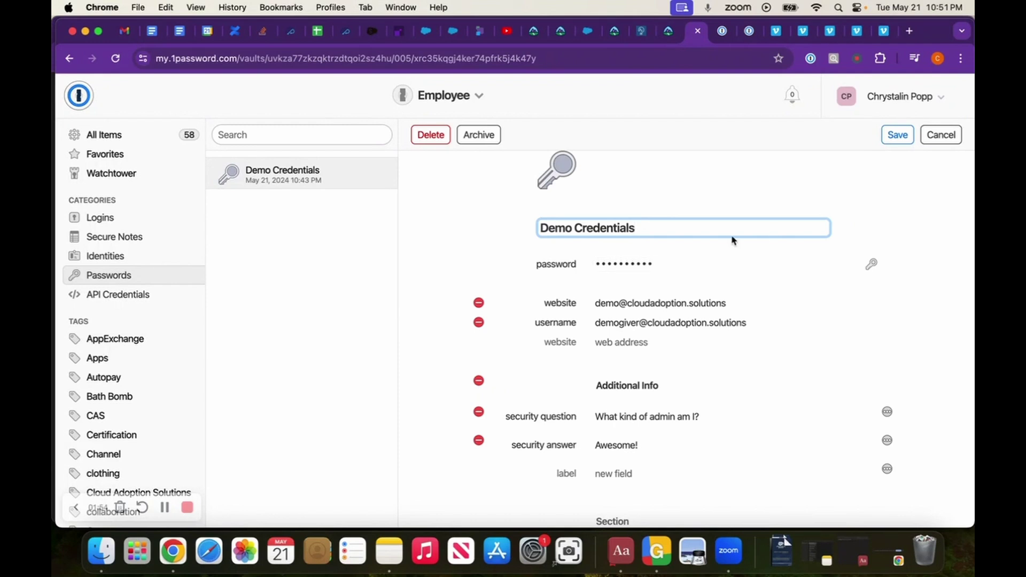
# - Reveal the current password of the Demo Credentials item
pyautogui.click(669, 268)
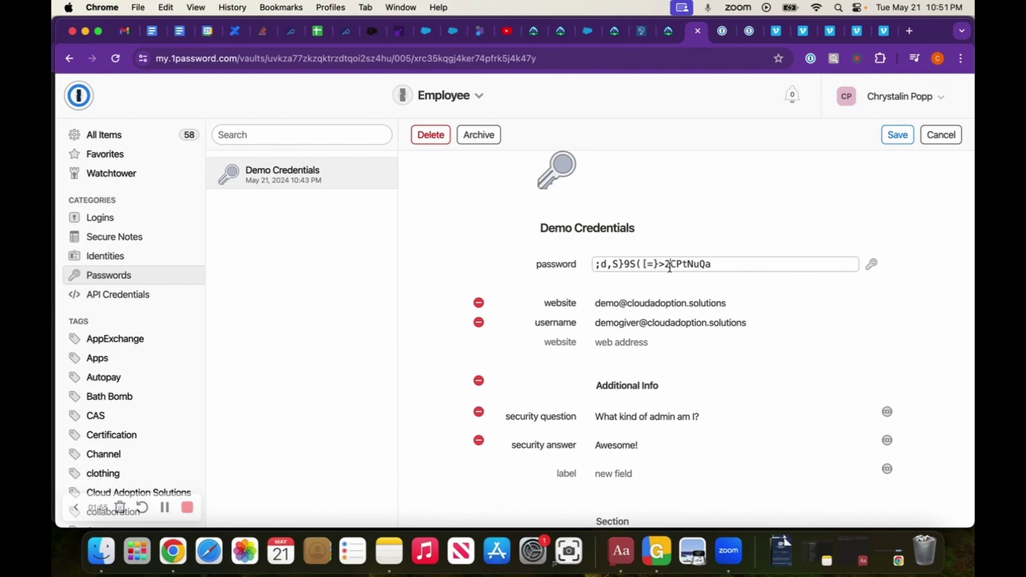
# - Regenerate the Demo Credentials password several times at length 20 with digits and symbols
pyautogui.click(872, 266)
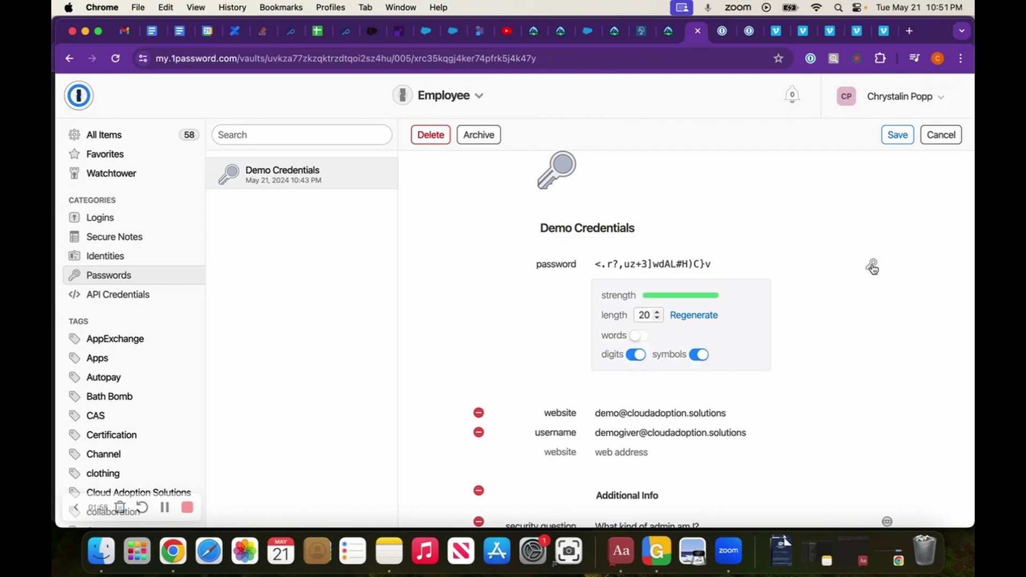
pyautogui.click(705, 319)
pyautogui.click(705, 320)
pyautogui.click(705, 320)
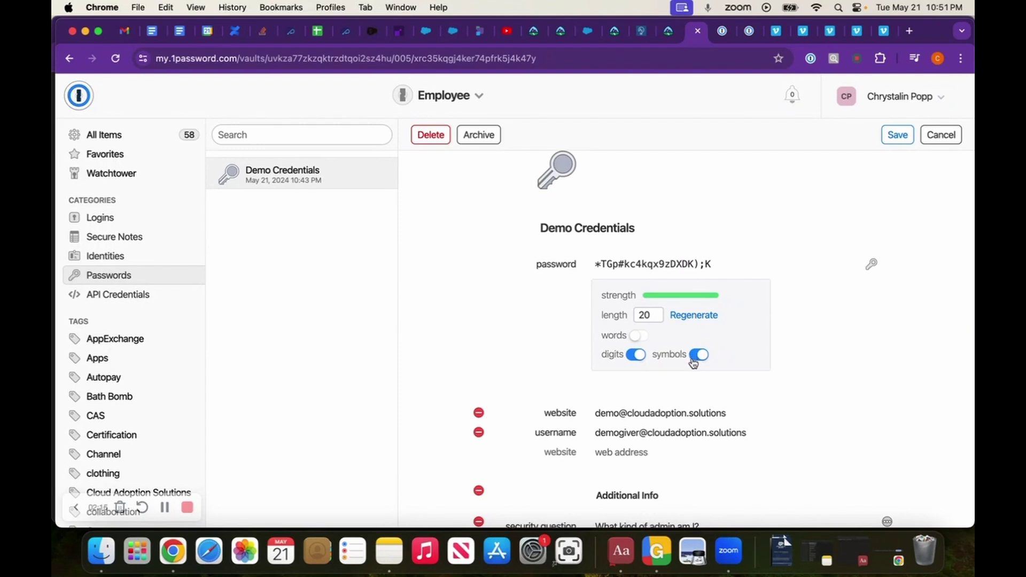
pyautogui.click(698, 357)
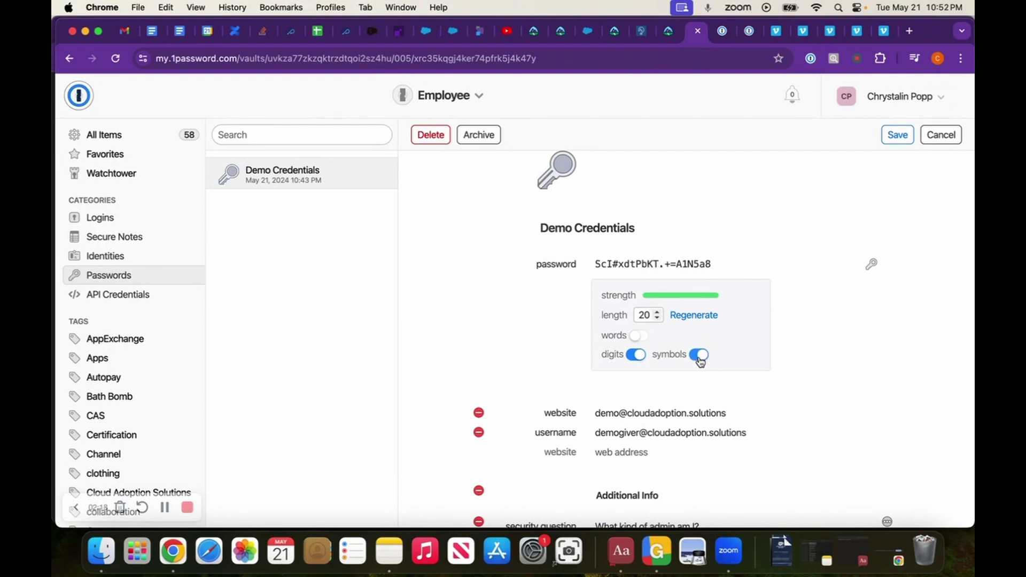
pyautogui.scroll(-2, 786, 400)
pyautogui.scroll(-3, 786, 400)
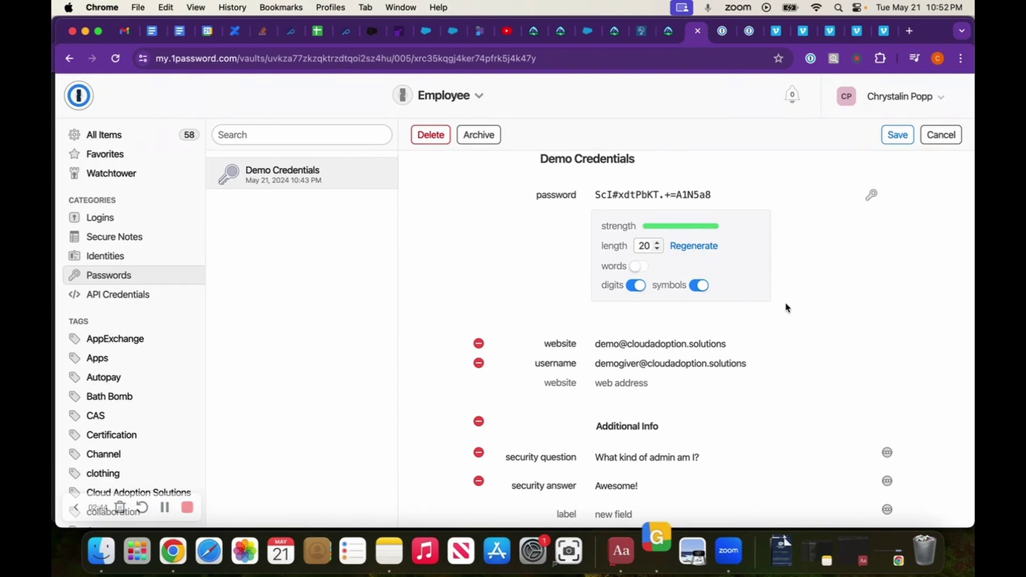
# - Name the empty custom field 'User Id'
pyautogui.scroll(-1, 826, 306)
pyautogui.scroll(-1, 826, 305)
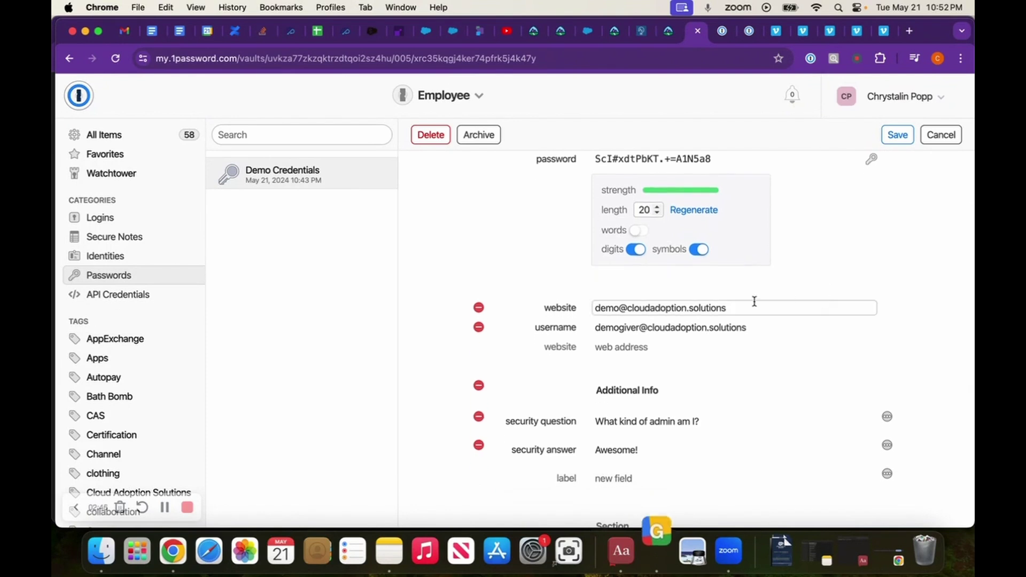
pyautogui.scroll(-1, 716, 294)
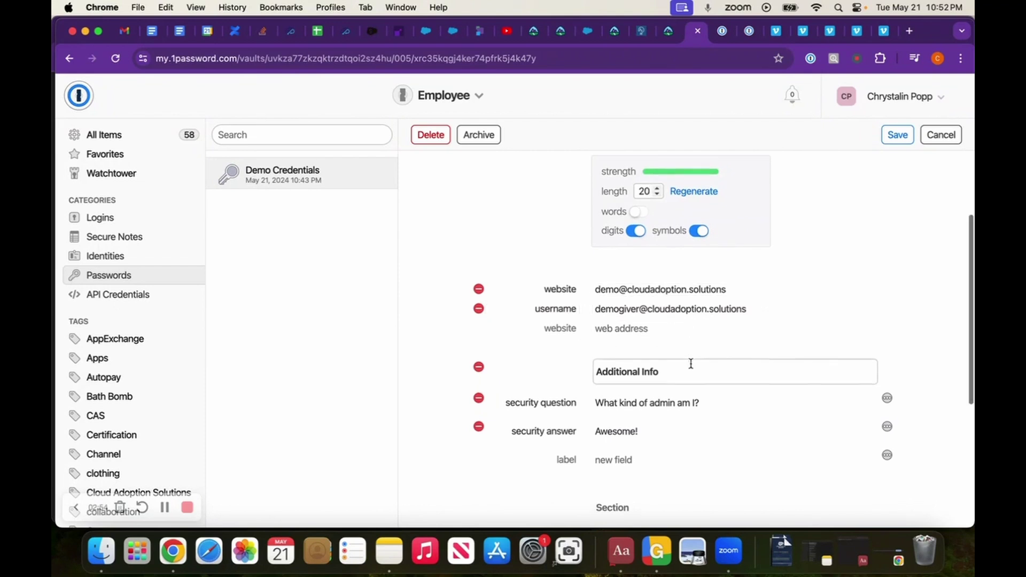
pyautogui.scroll(-2, 690, 362)
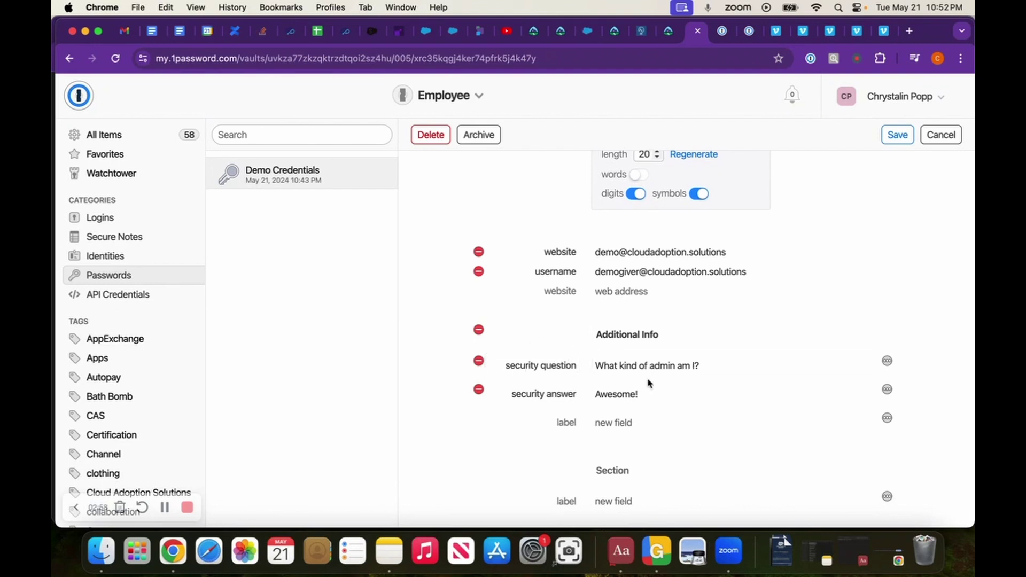
pyautogui.click(558, 422)
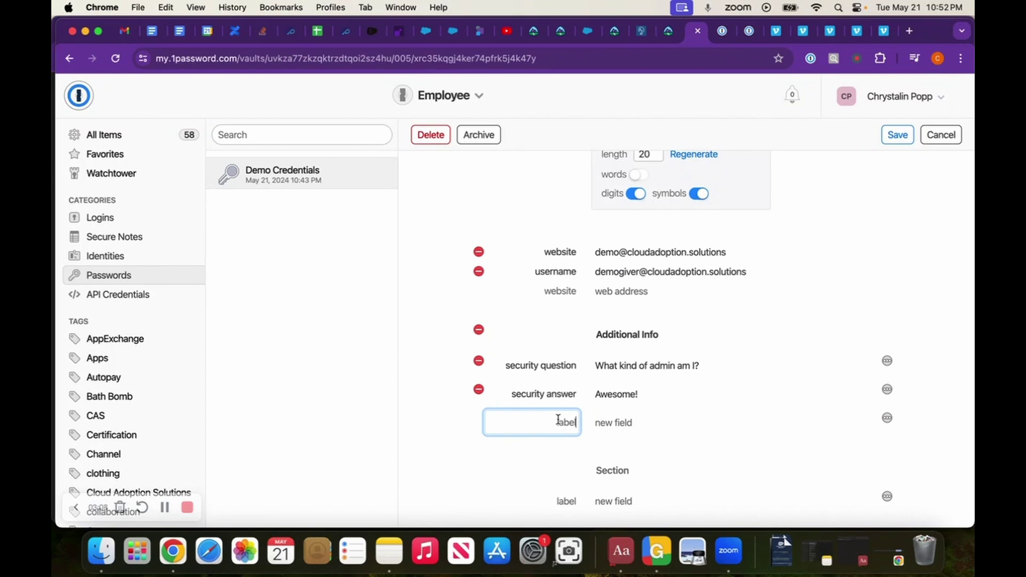
pyautogui.write('User Id')
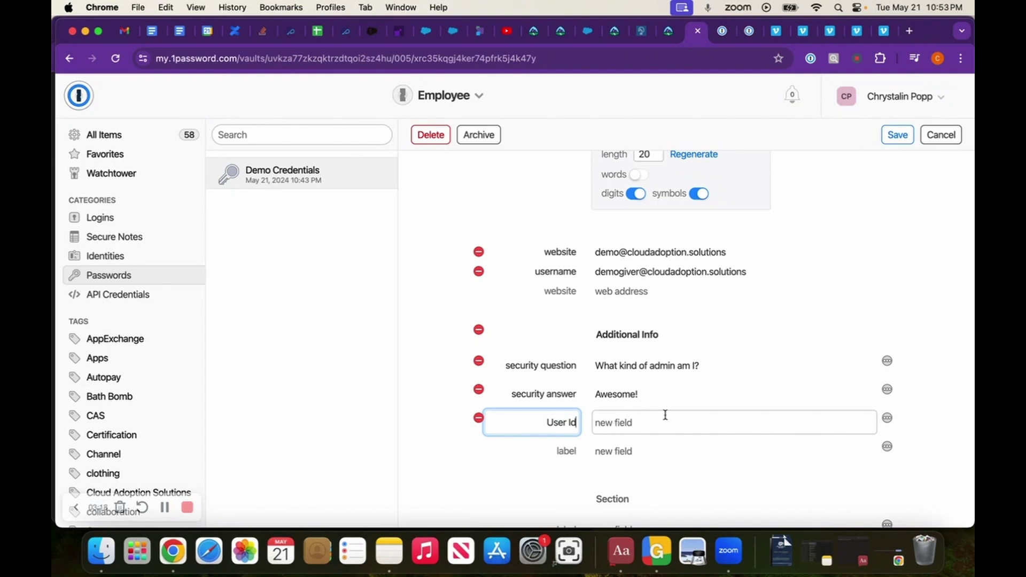
# - Save the Demo Credentials item with its regenerated password
pyautogui.scroll(1, 670, 452)
pyautogui.scroll(-4, 669, 451)
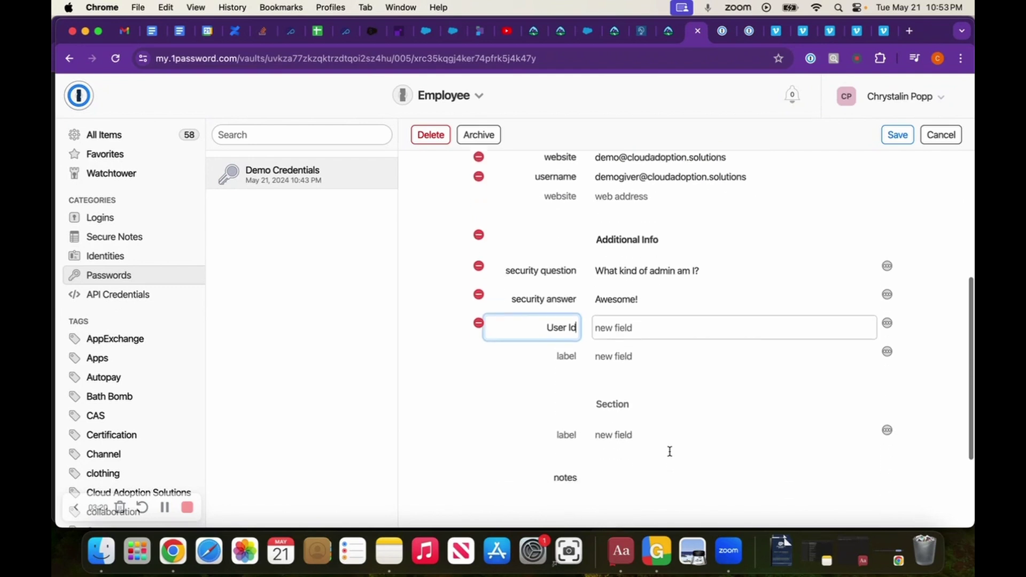
pyautogui.scroll(3, 670, 452)
pyautogui.scroll(4, 881, 276)
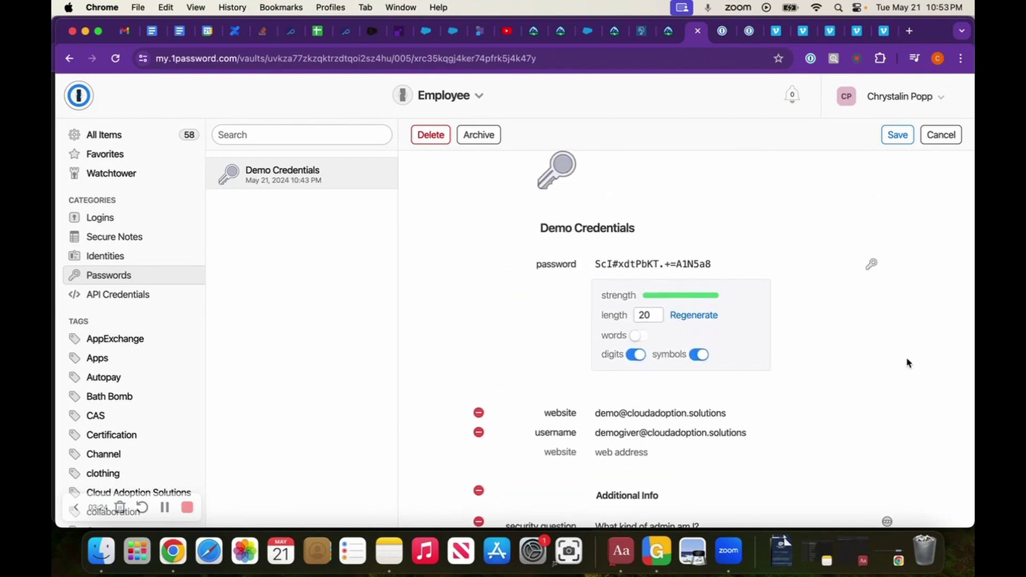
pyautogui.click(900, 134)
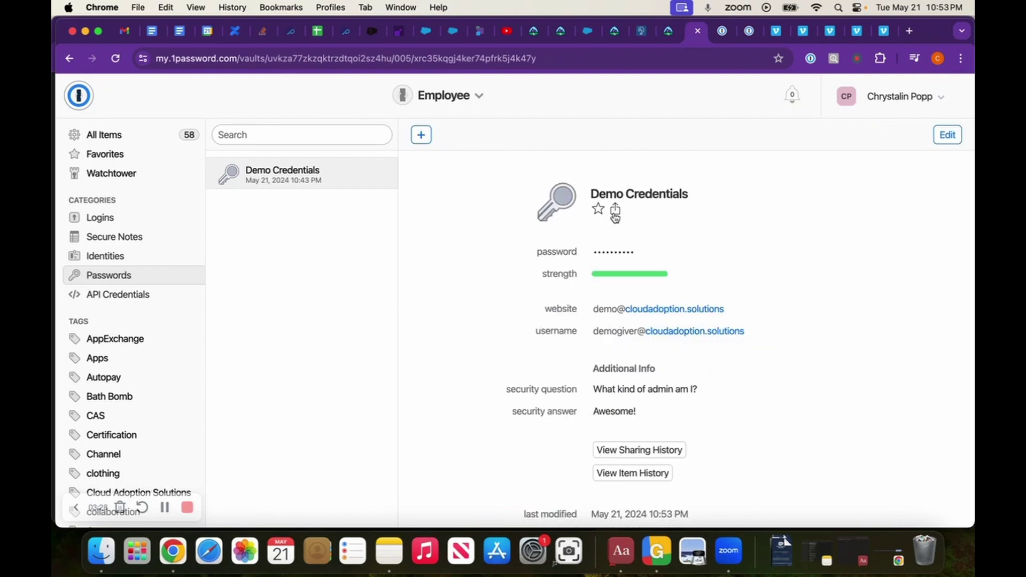
# - Open the share-by-link dialog for Demo Credentials and review the expiry and availability options
pyautogui.click(615, 212)
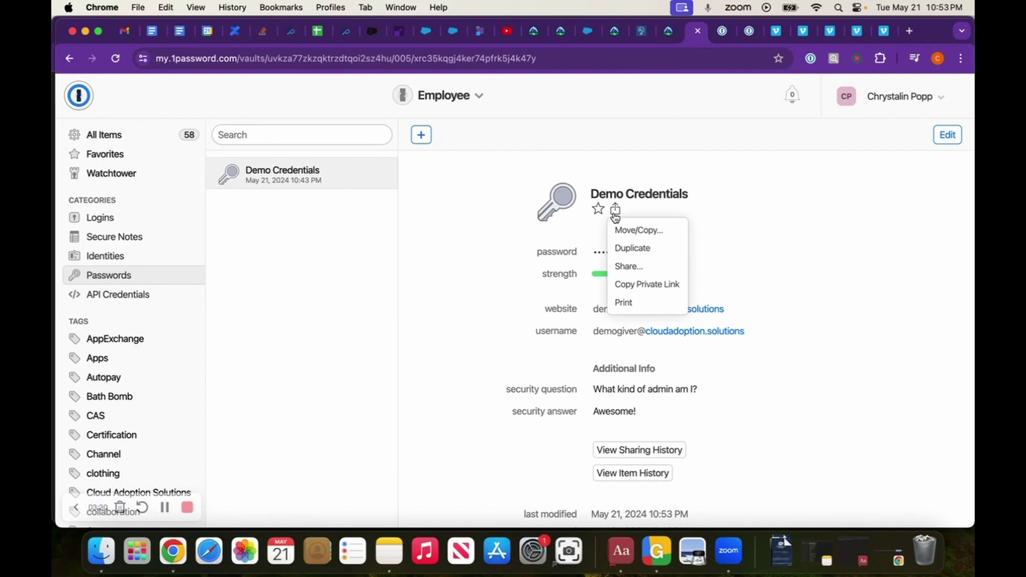
pyautogui.click(625, 269)
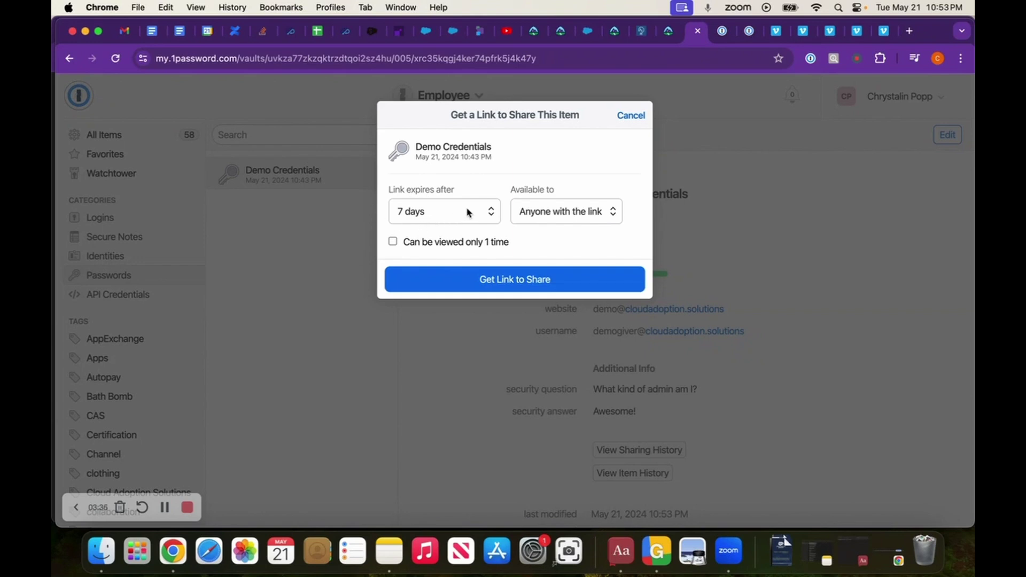
pyautogui.click(453, 219)
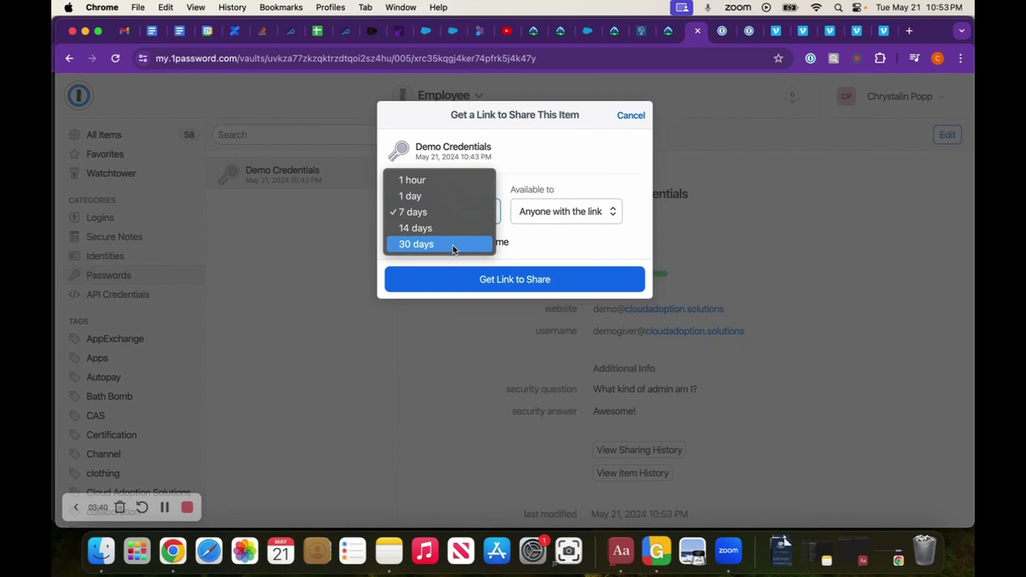
pyautogui.click(595, 209)
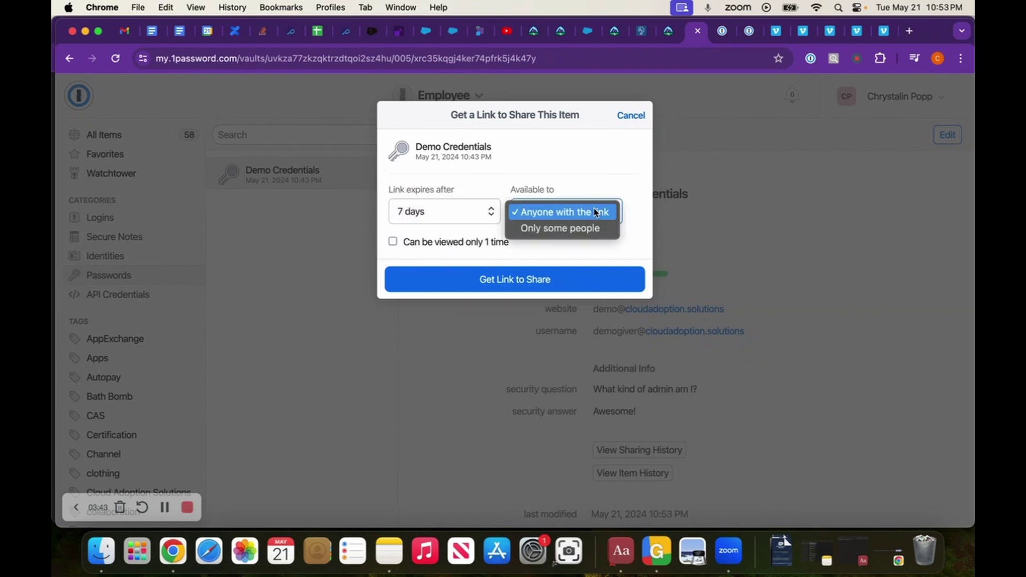
# - Restrict the link to 'Only some people', add the recipient's e-mail address, and create it
pyautogui.click(566, 227)
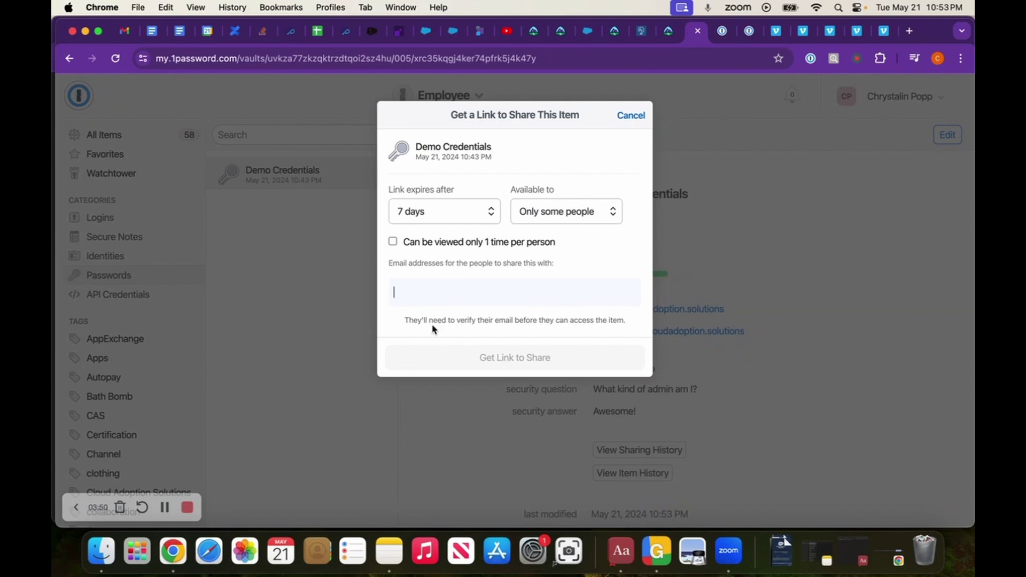
pyautogui.click(518, 299)
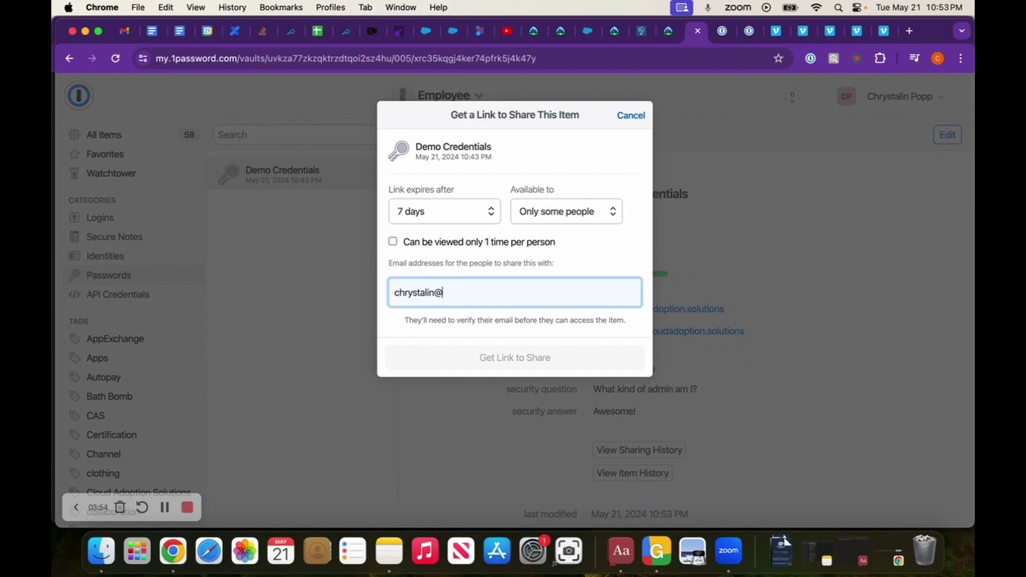
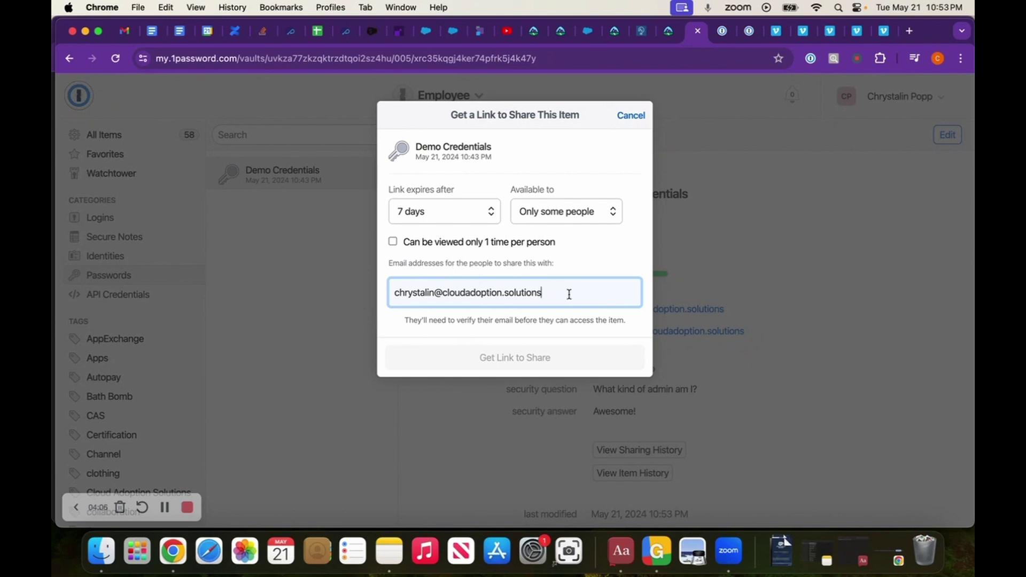
pyautogui.click(611, 261)
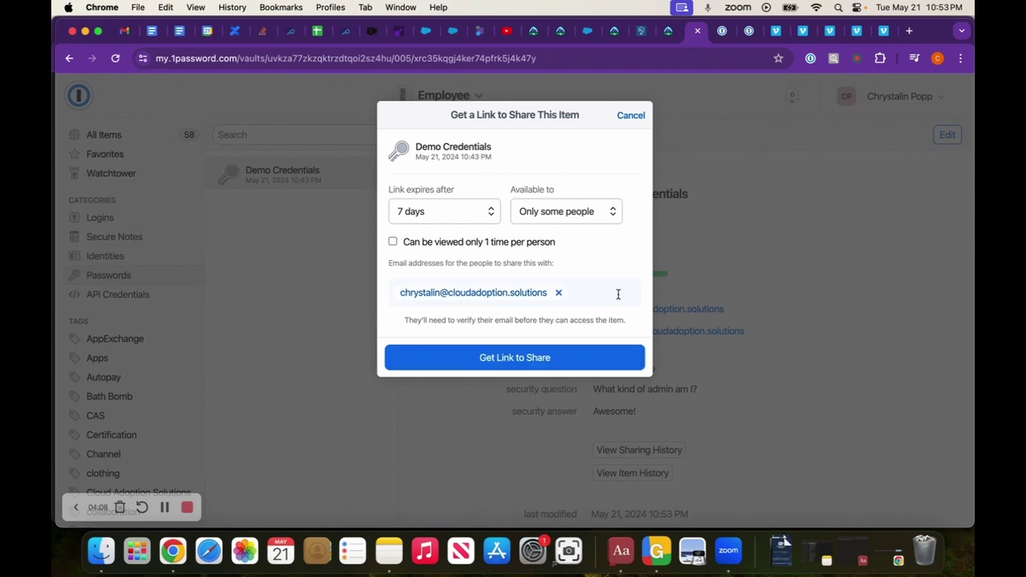
pyautogui.click(536, 365)
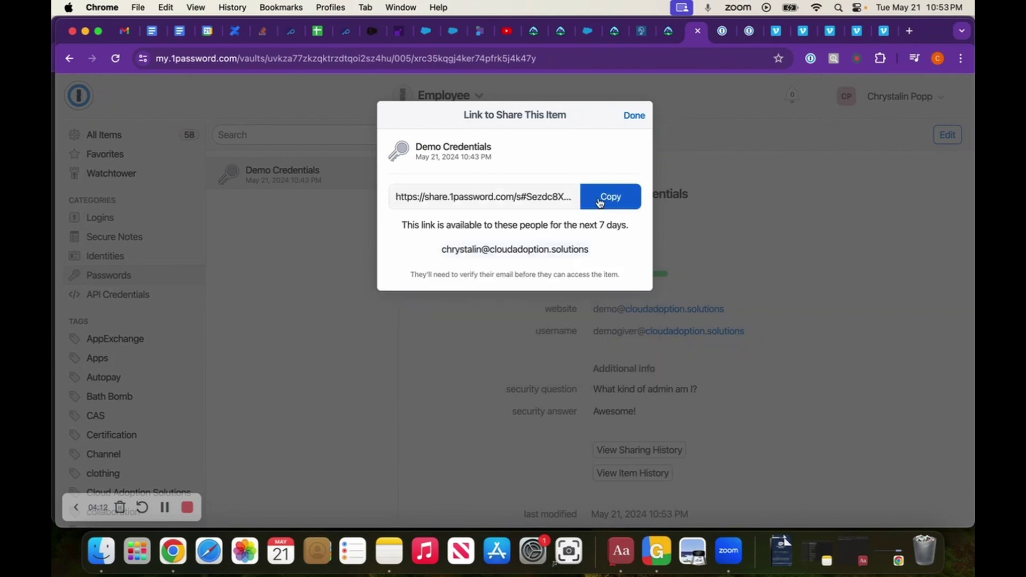
# - Copy the share link, check the shared page tab, then close the share window
pyautogui.click(601, 204)
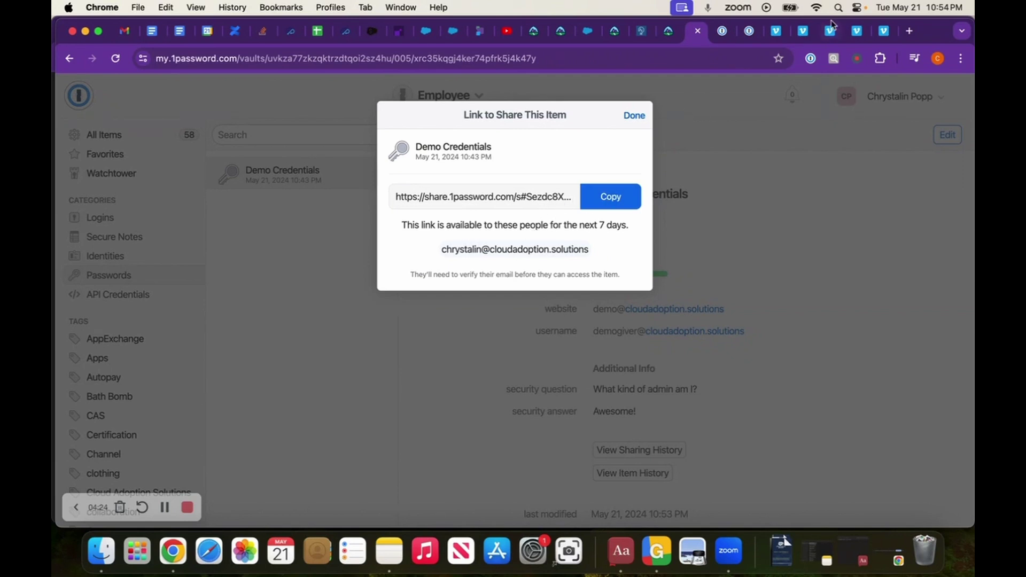
pyautogui.click(718, 35)
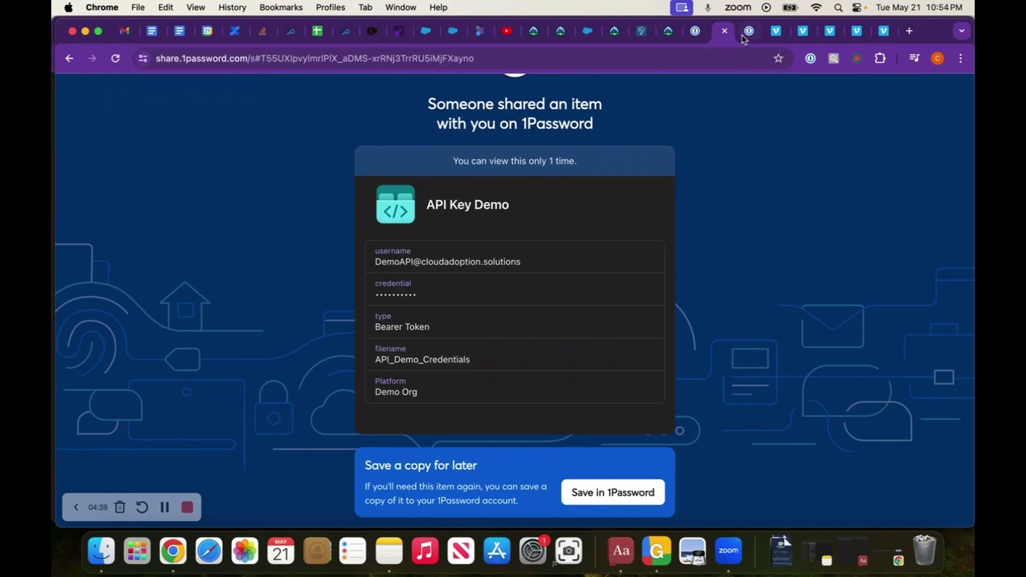
pyautogui.click(697, 35)
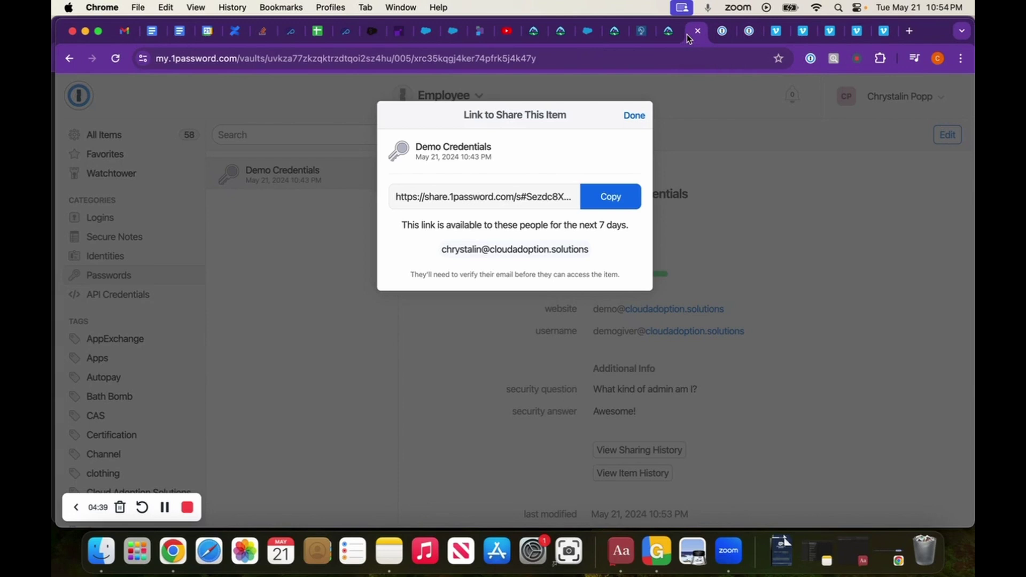
pyautogui.click(636, 117)
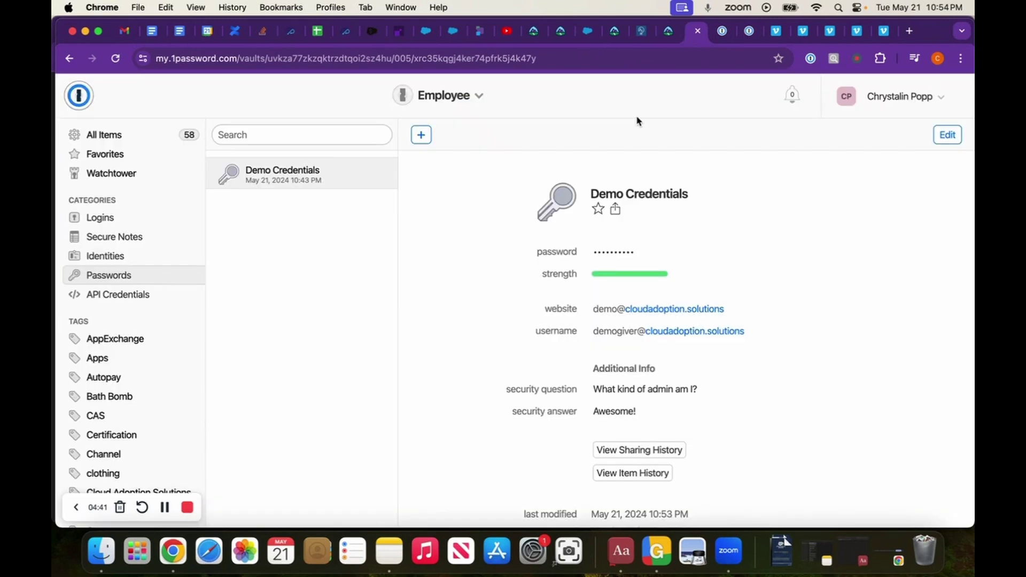